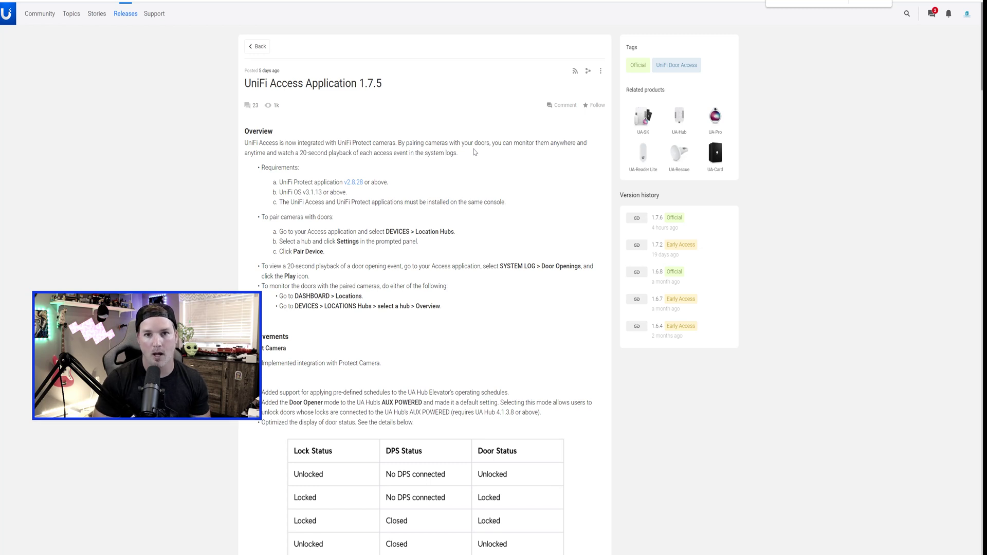
# Scroll through the UniFi Access 1.7.5 release notes' Overview and Improvements sections.
pyautogui.scroll(-2, 295, 189)
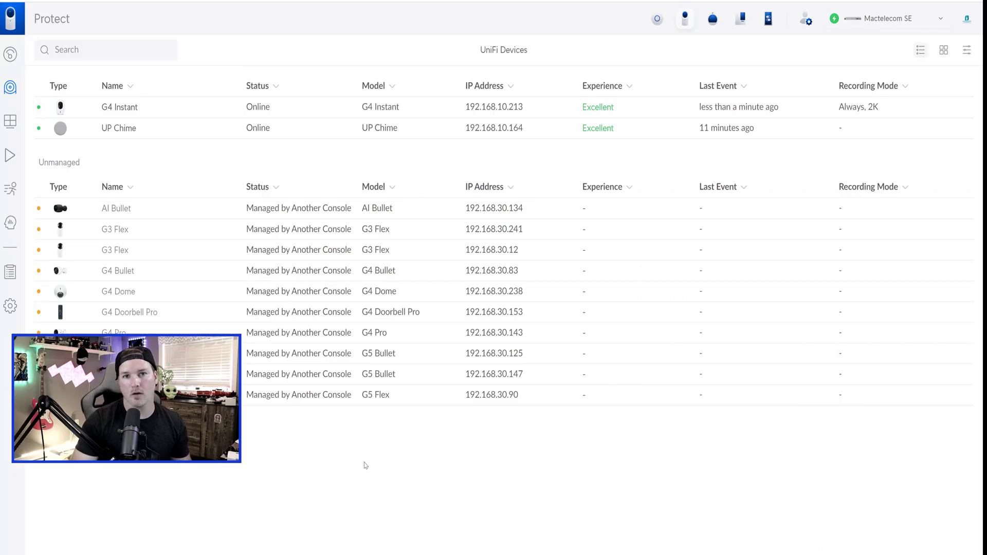
# Confirm the G4 Instant camera is online in Protect, then switch to UniFi Access.
pyautogui.moveTo(173, 110)
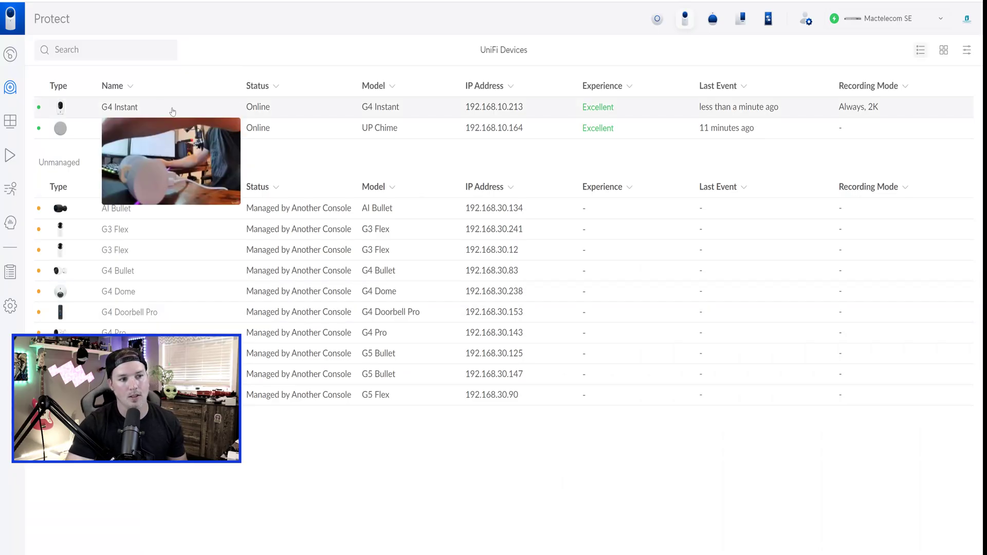
pyautogui.click(714, 22)
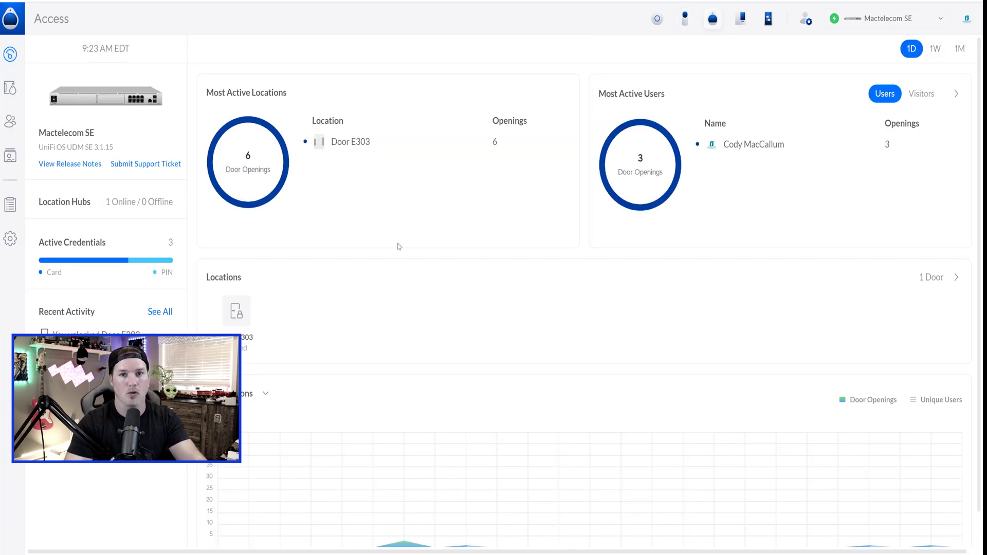
# Start device pairing in Door E303's settings and select the G4 Instant camera.
pyautogui.click(10, 88)
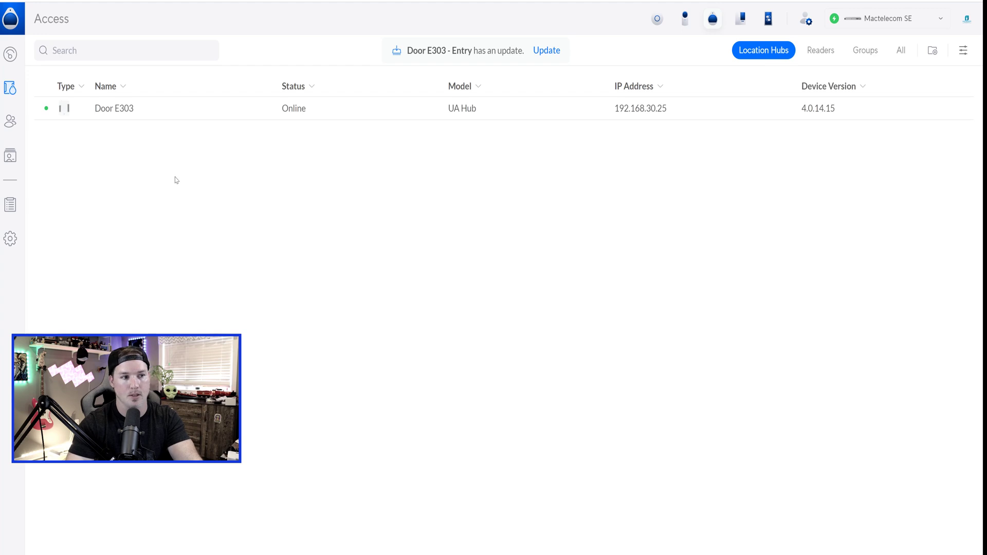
pyautogui.click(124, 113)
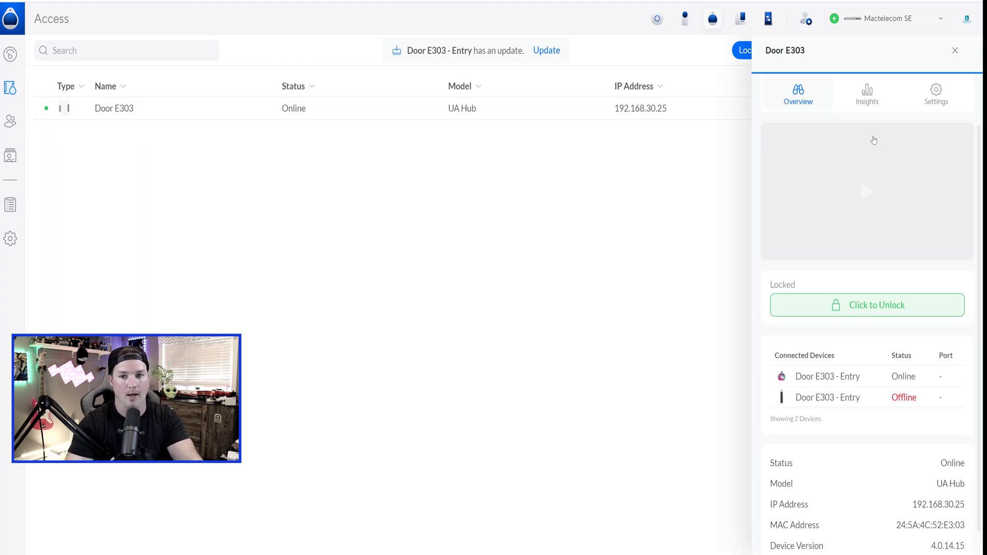
pyautogui.click(944, 98)
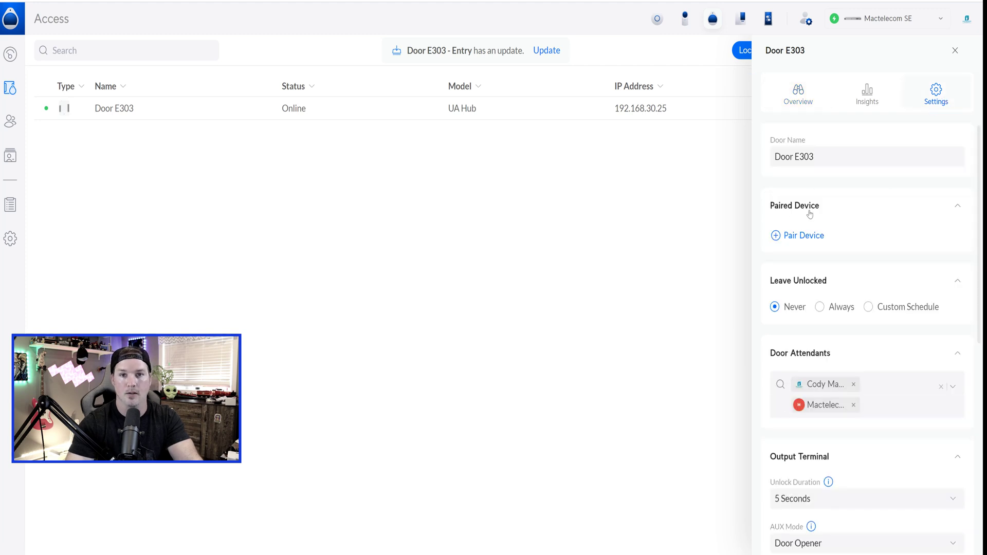
pyautogui.click(802, 236)
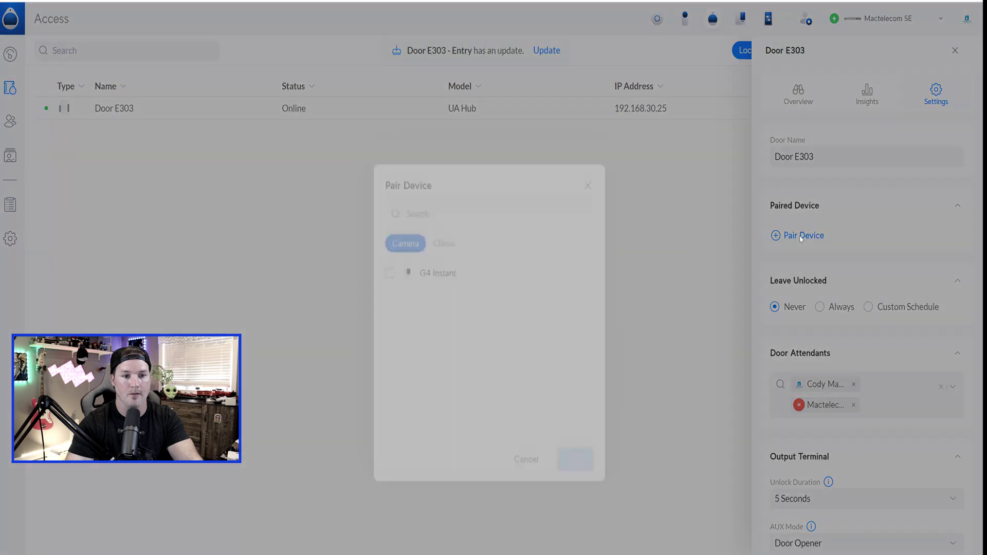
pyautogui.click(390, 230)
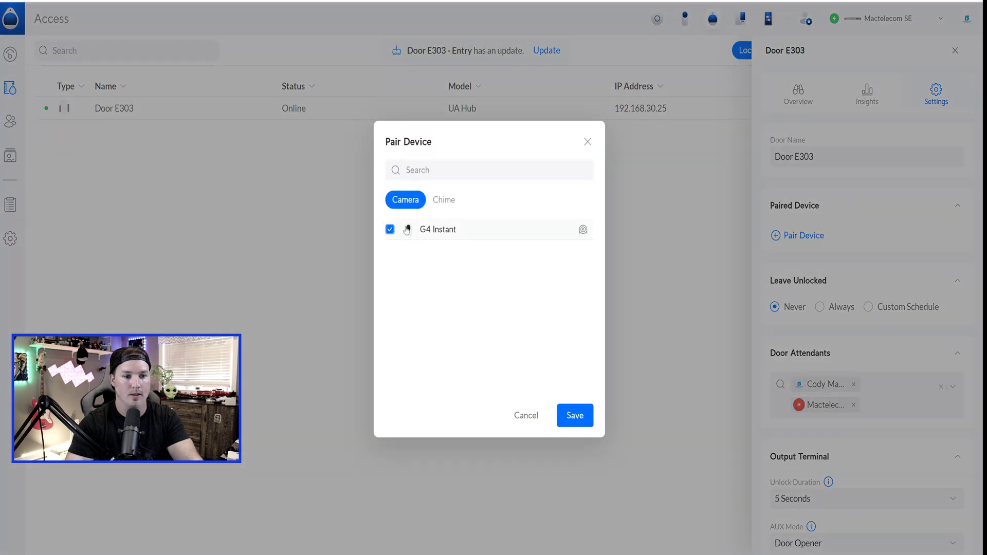
# Add the UP Chime, save the pairing, and play the G4 Instant live view.
pyautogui.click(444, 200)
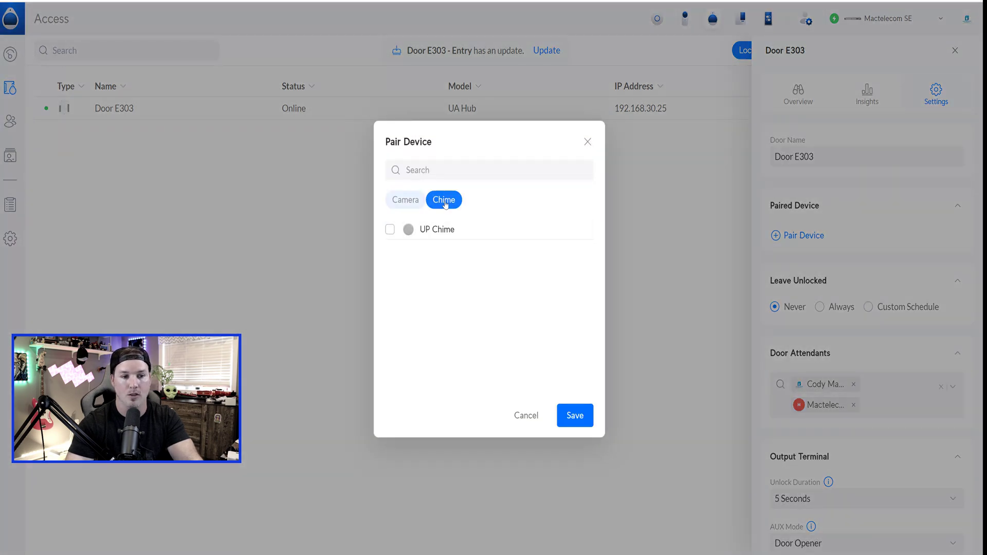
pyautogui.click(389, 229)
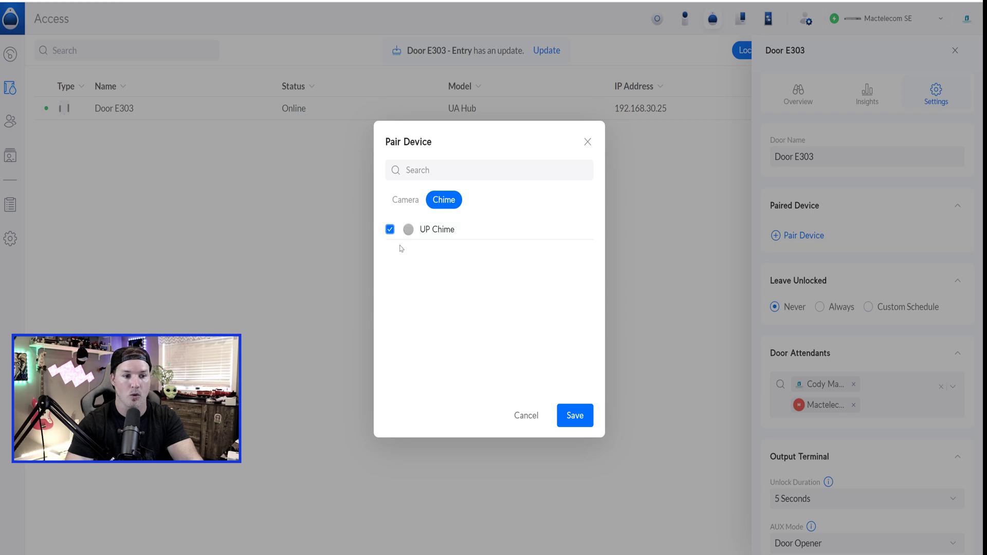
pyautogui.click(577, 417)
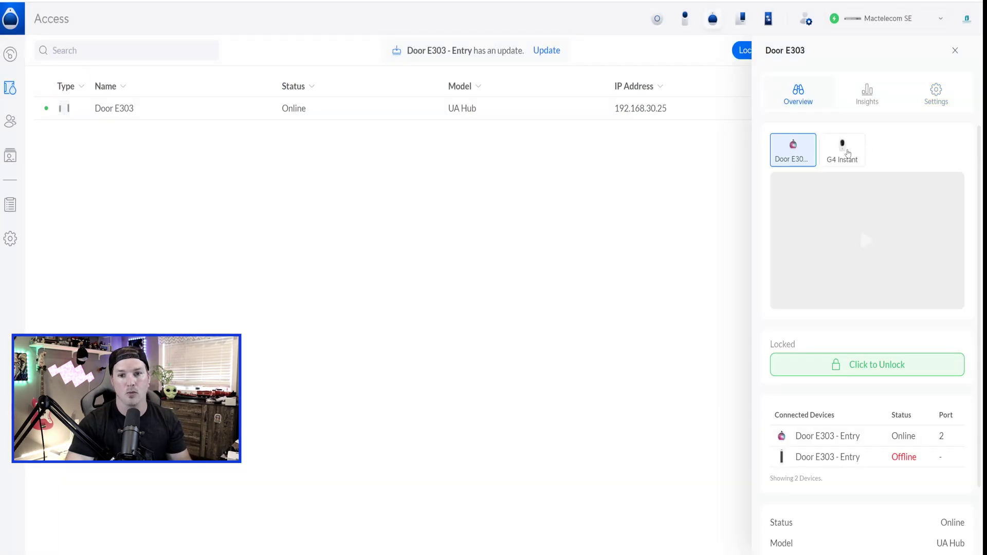
pyautogui.click(846, 160)
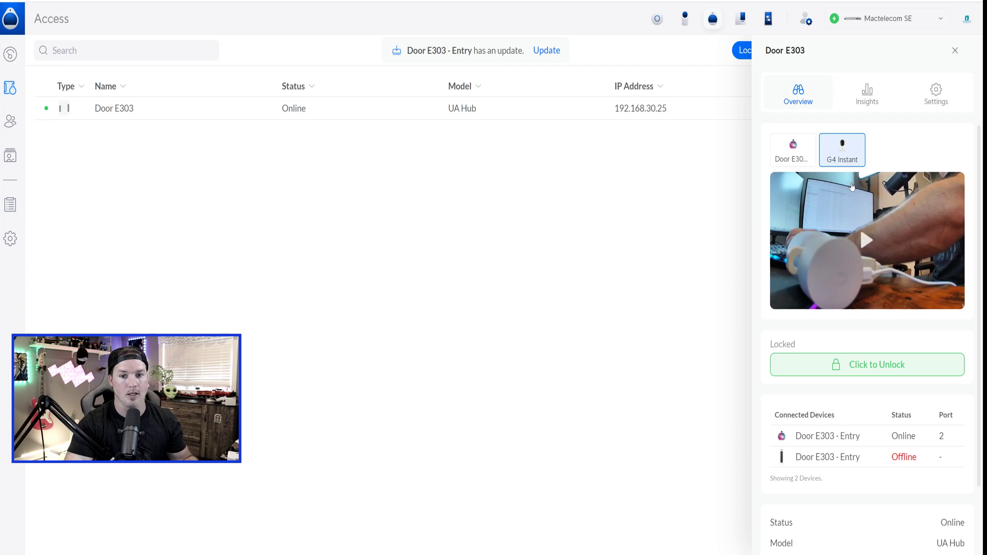
pyautogui.click(867, 241)
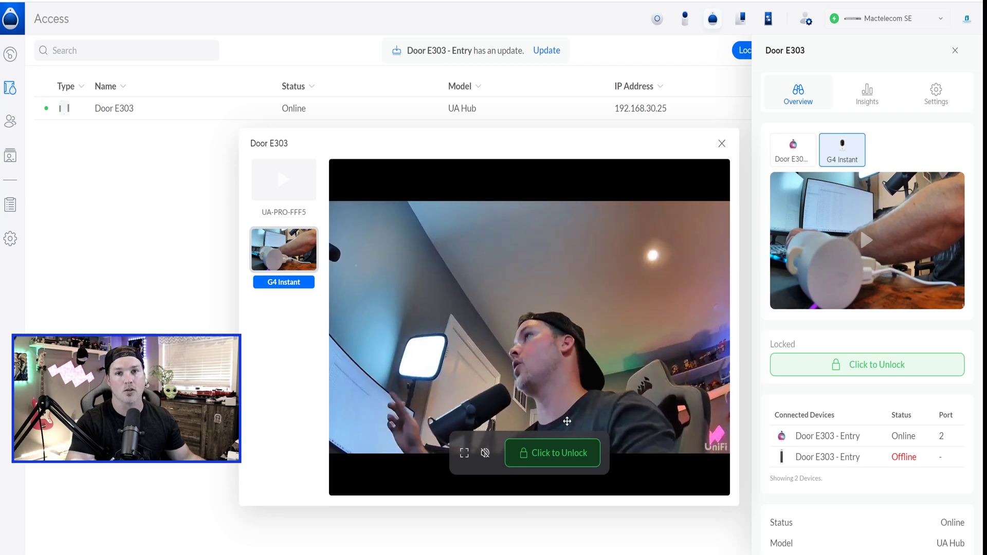
# Close the Door E303 live camera view and go to the system log.
pyautogui.press('Escape')
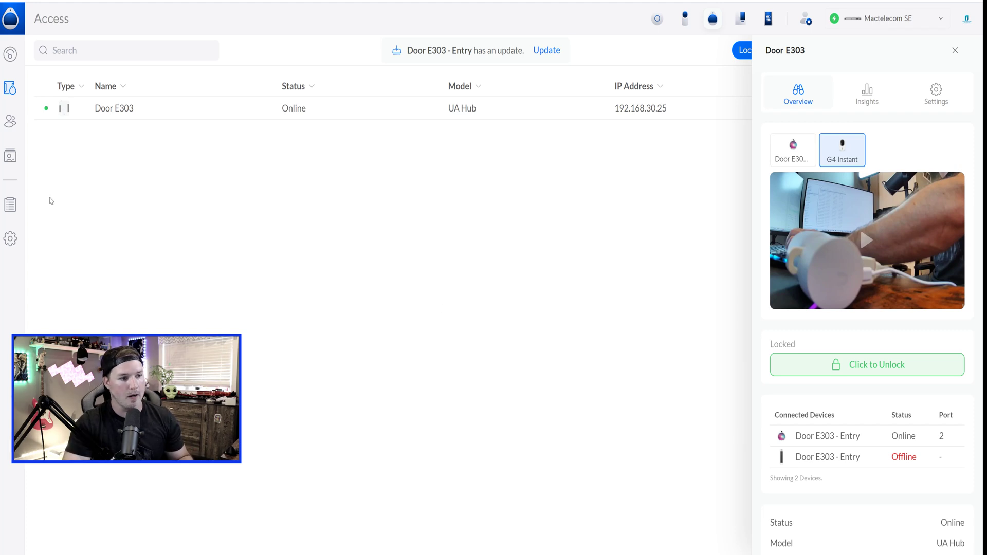
pyautogui.click(10, 206)
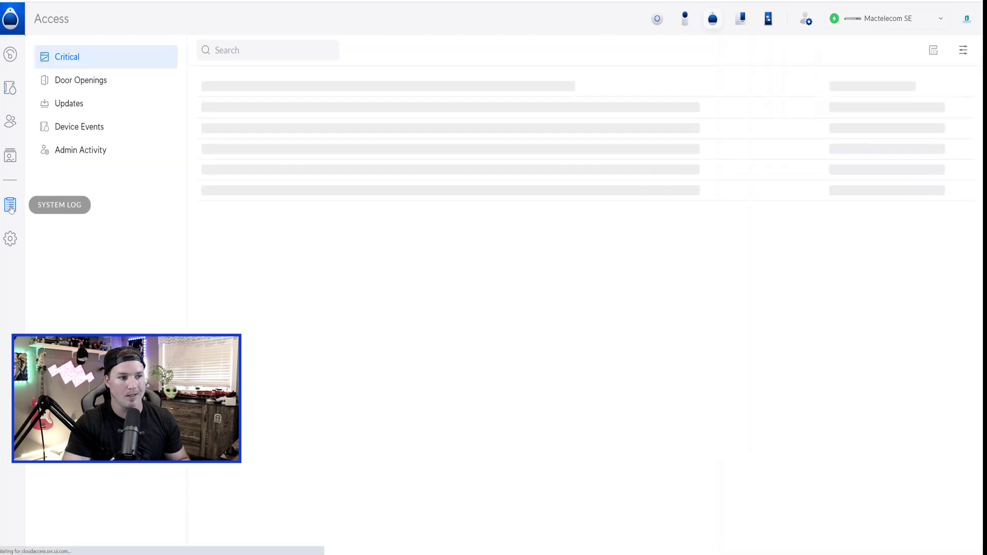
# Play the recorded clip of the latest Door E303 PIN entry under Door Openings.
pyautogui.click(78, 86)
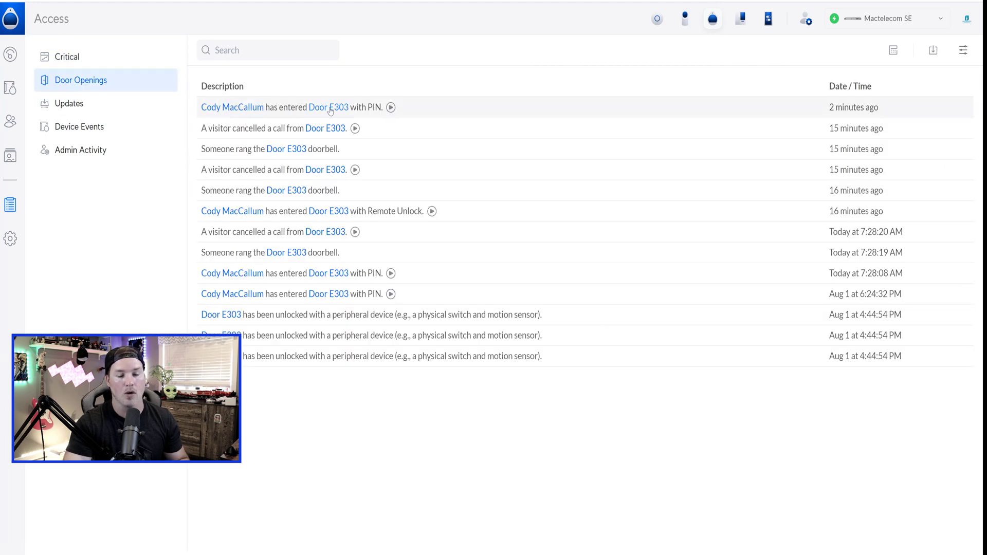
pyautogui.moveTo(391, 108)
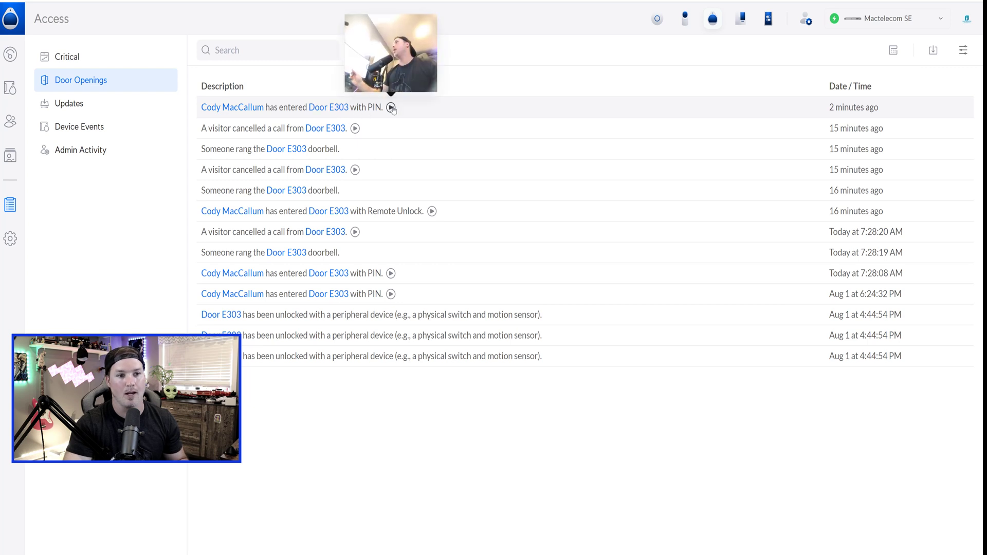
pyautogui.click(391, 107)
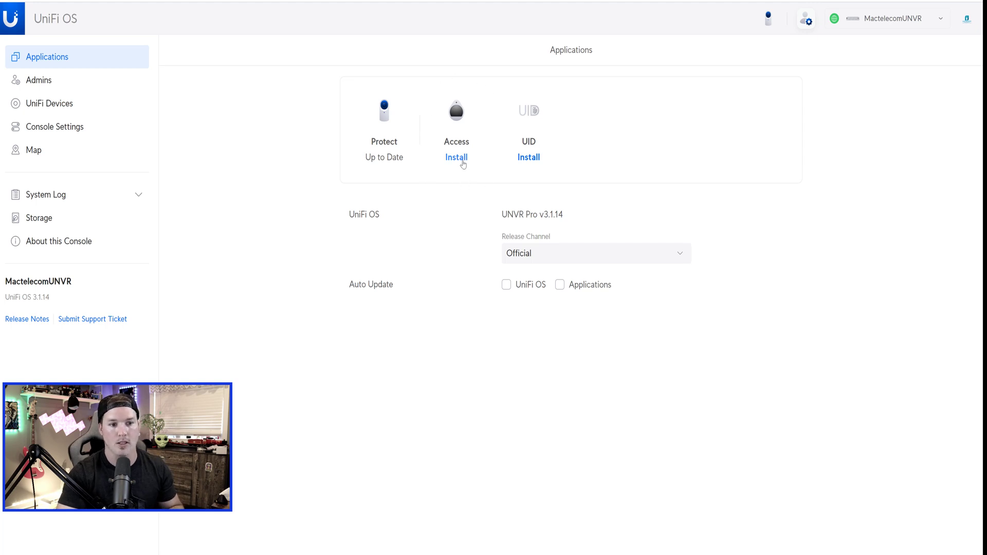
# Install the Access application on the UniFi OS console and launch its setup.
pyautogui.click(462, 161)
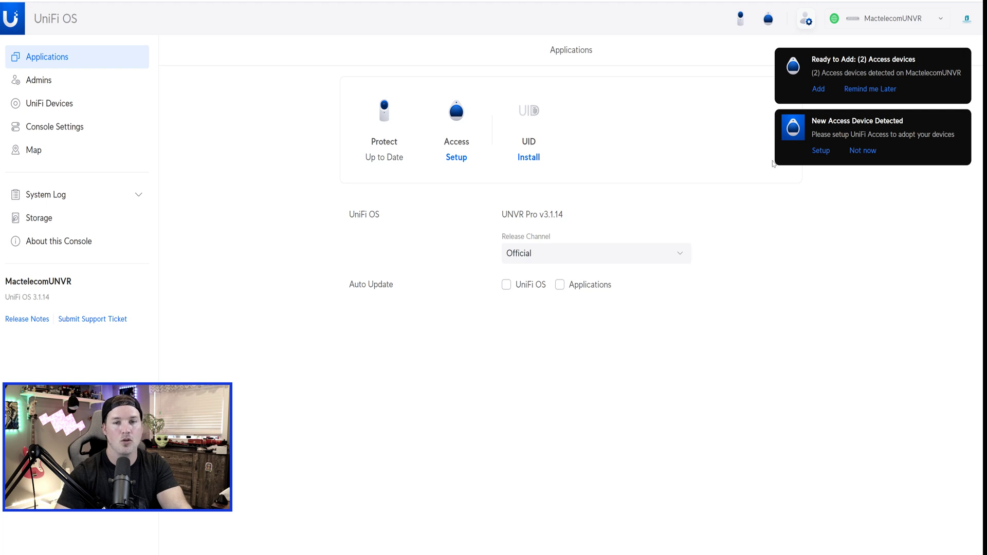
pyautogui.click(456, 157)
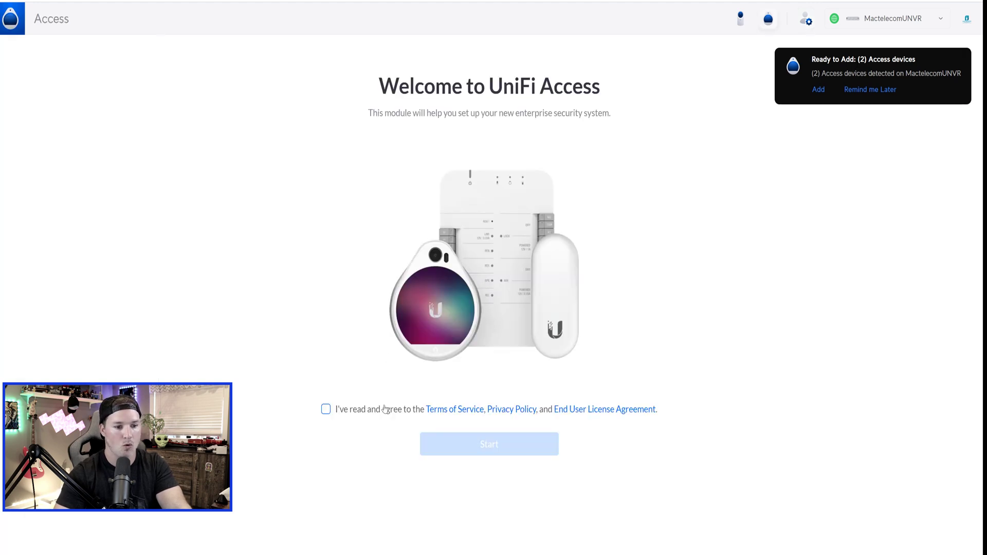
# Accept the terms and finish Access setup, adopting the hub and reader as Main Door without registering a card.
pyautogui.click(326, 409)
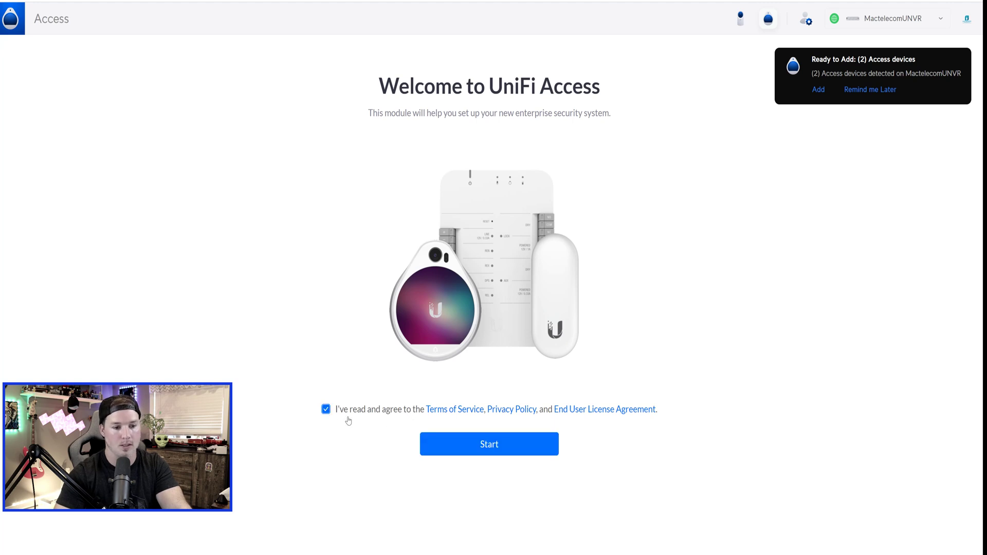
pyautogui.click(523, 450)
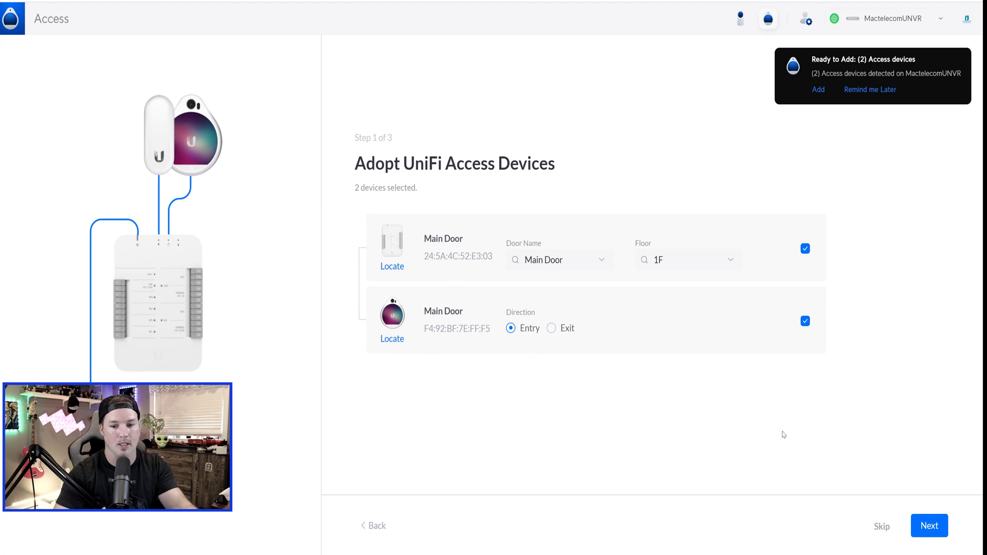
pyautogui.click(933, 525)
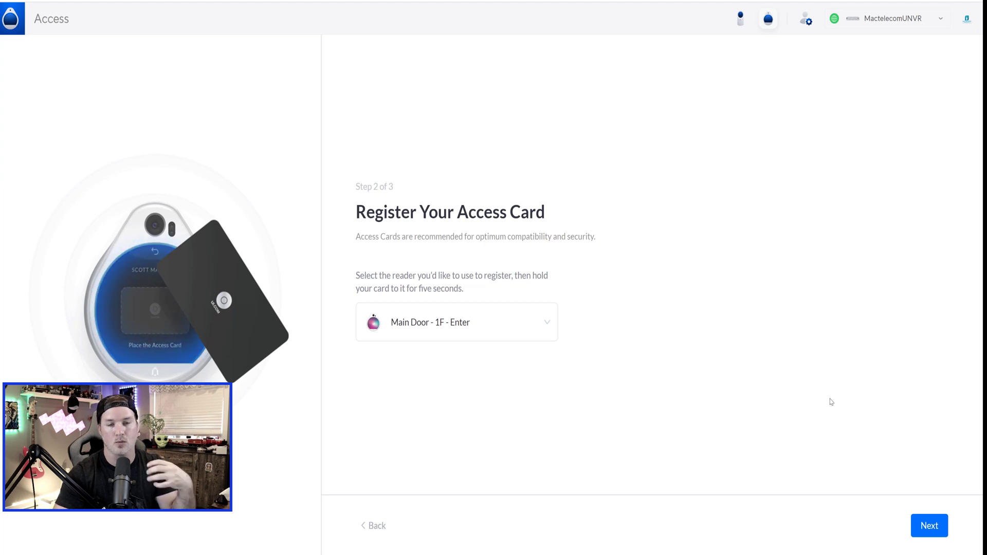
pyautogui.click(939, 527)
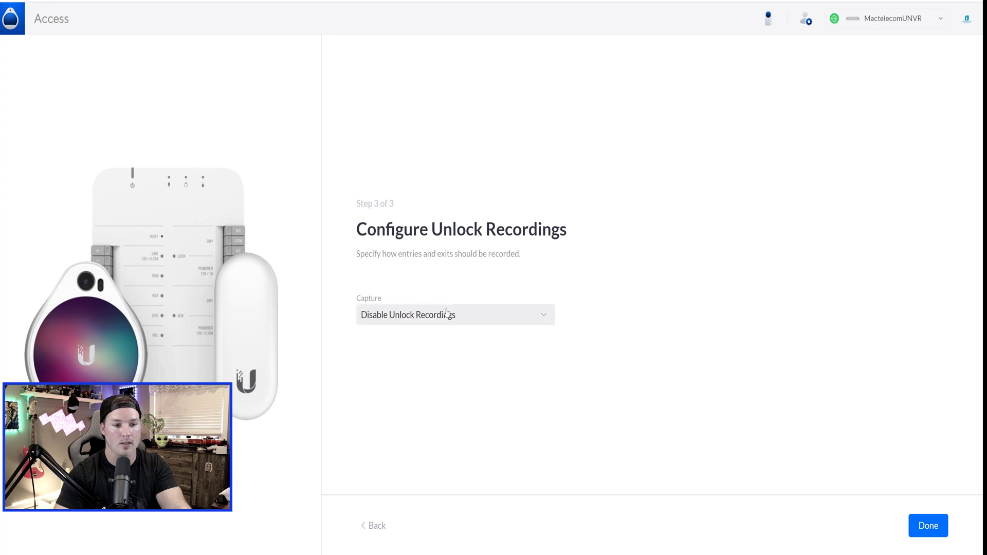
pyautogui.click(948, 526)
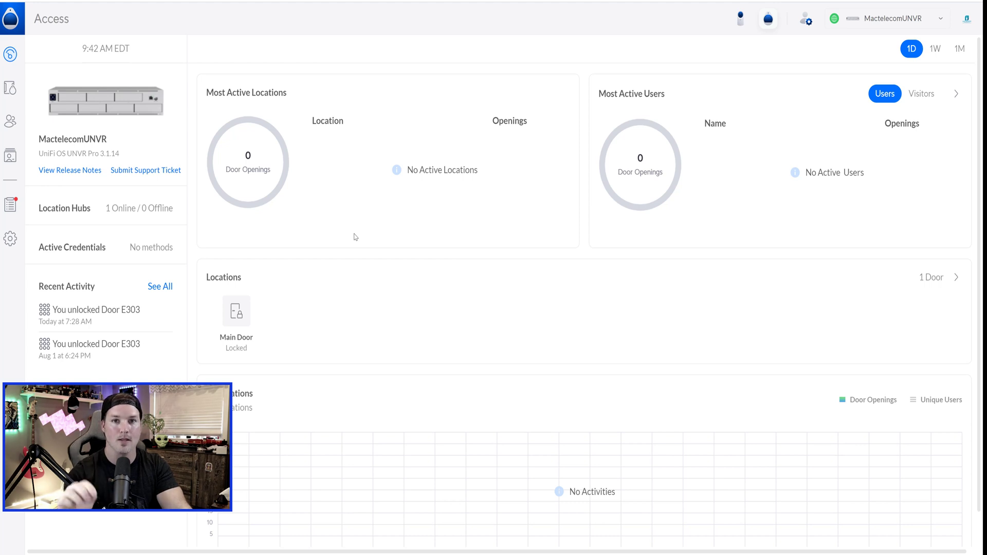
pyautogui.click(15, 91)
# Pair the Catio 1 camera with Main Door and show its live feed in the overview.
pyautogui.click(108, 117)
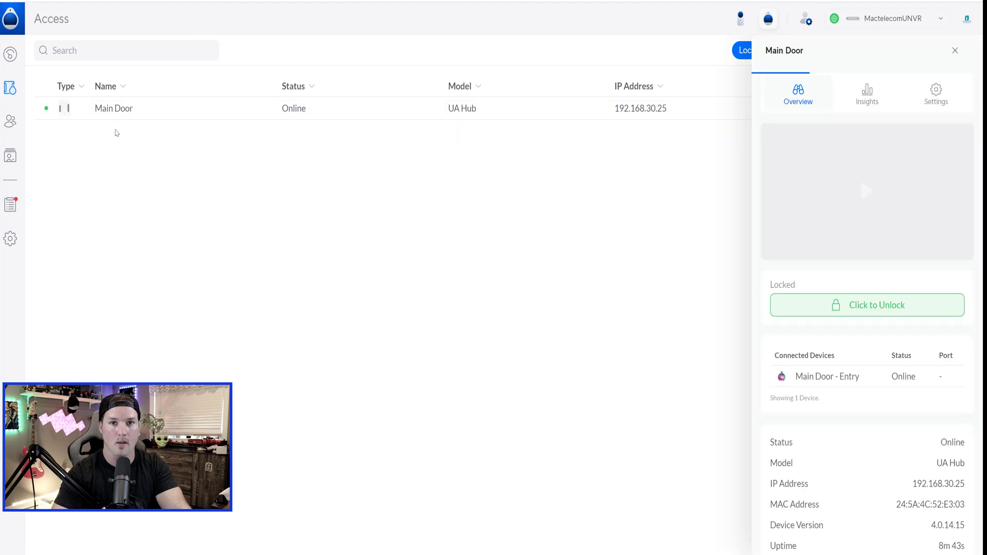
pyautogui.click(937, 96)
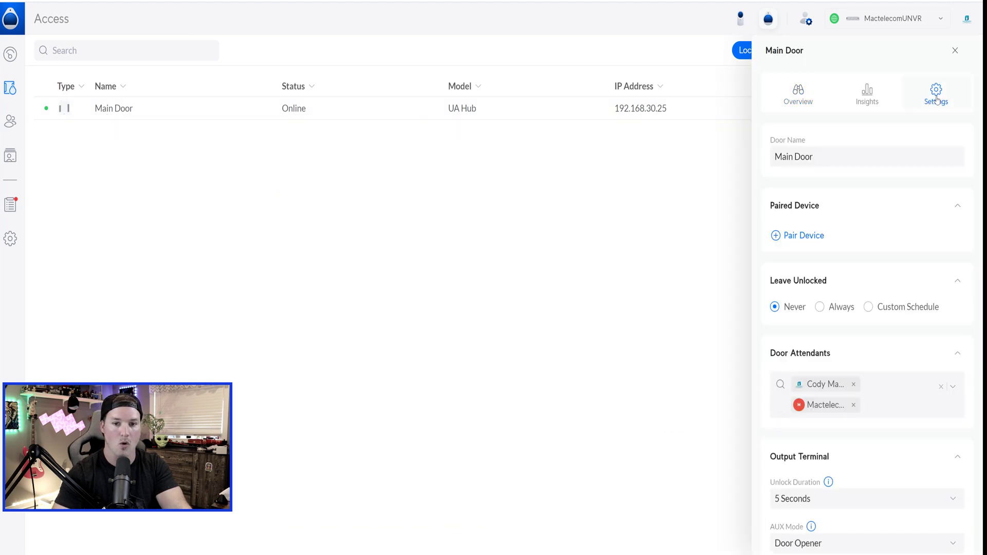
pyautogui.click(806, 236)
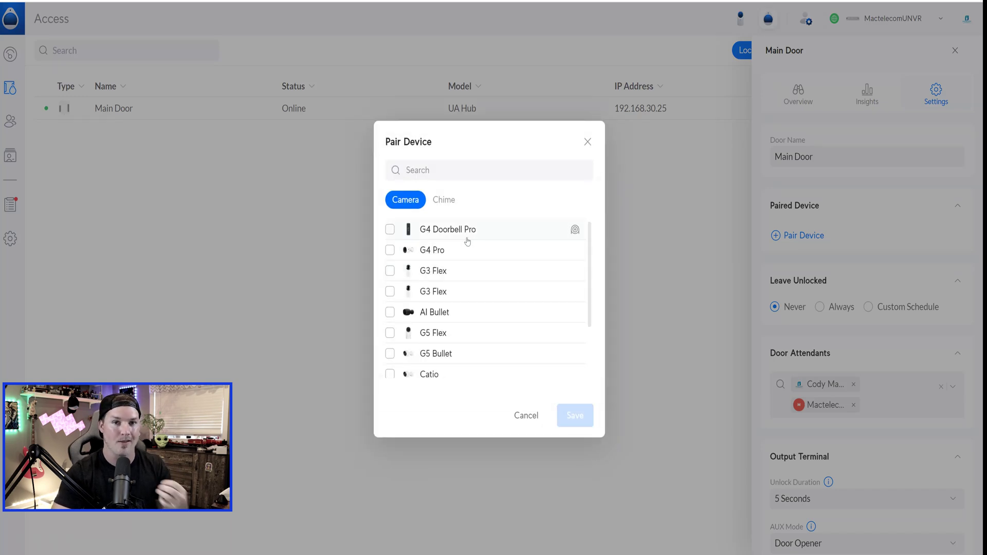
pyautogui.scroll(-1, 458, 265)
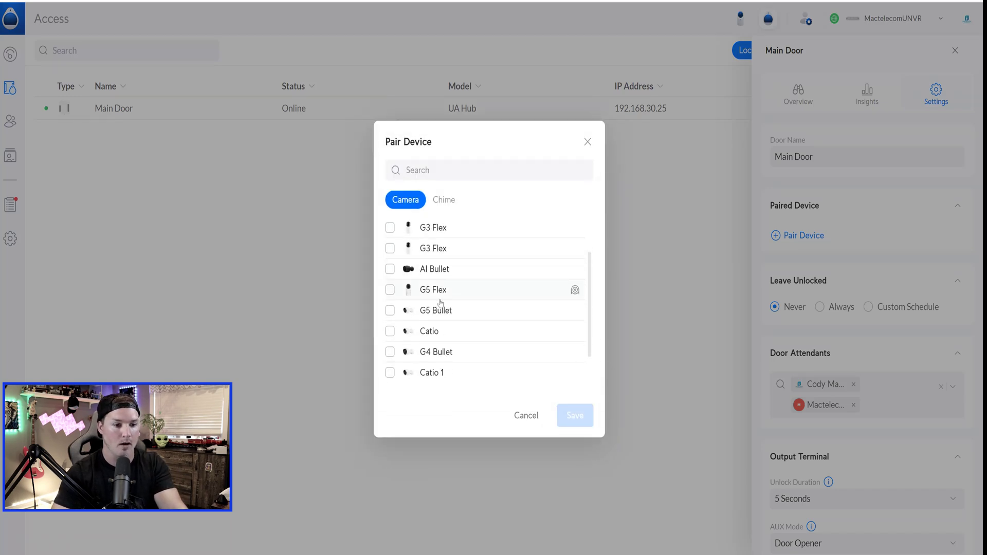
pyautogui.click(389, 372)
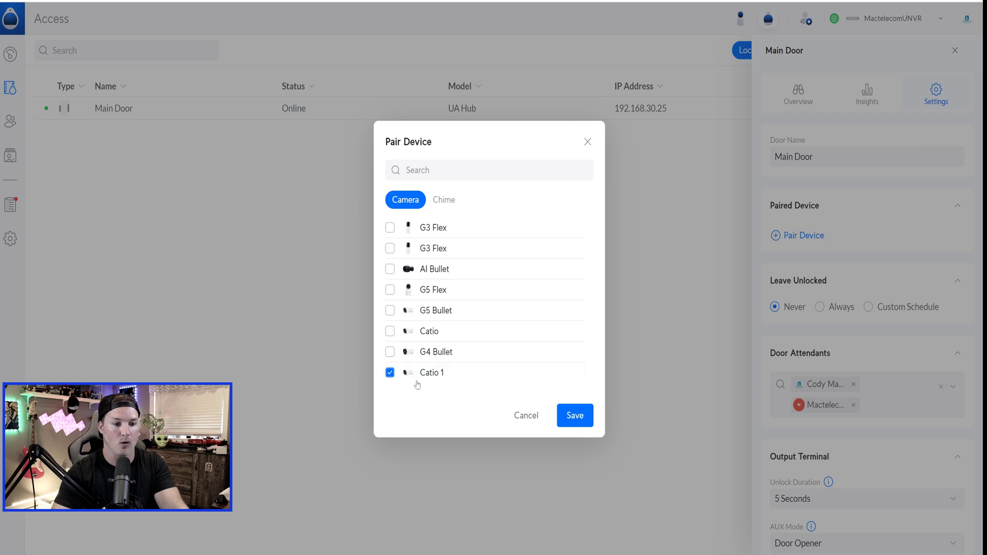
pyautogui.click(576, 416)
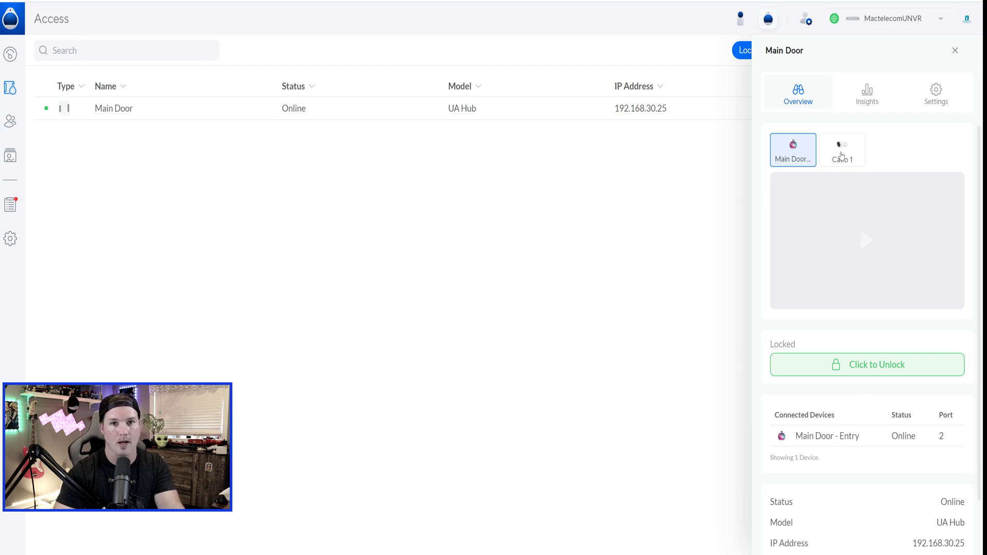
pyautogui.click(840, 157)
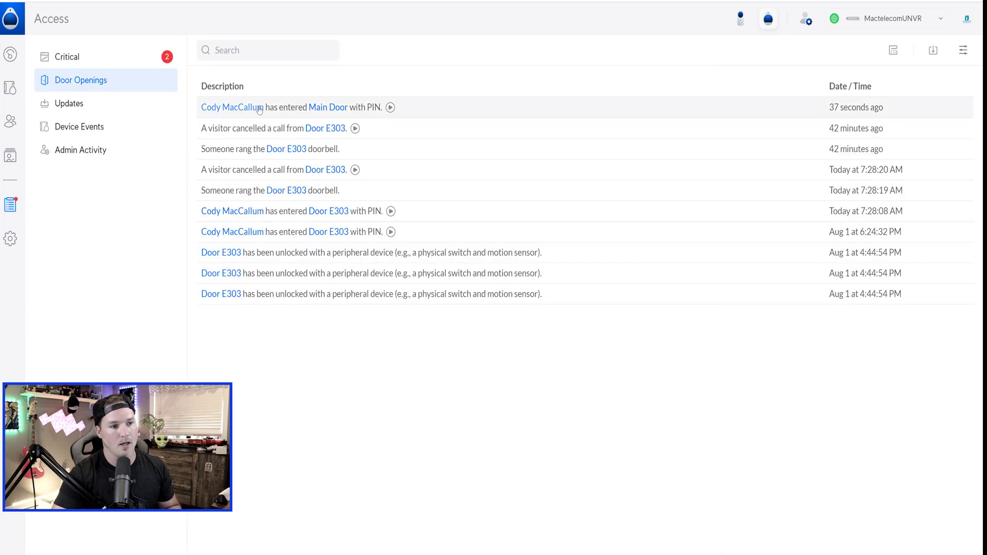
# Play the Catio 1 clip of the latest Main Door PIN entry full screen.
pyautogui.click(390, 107)
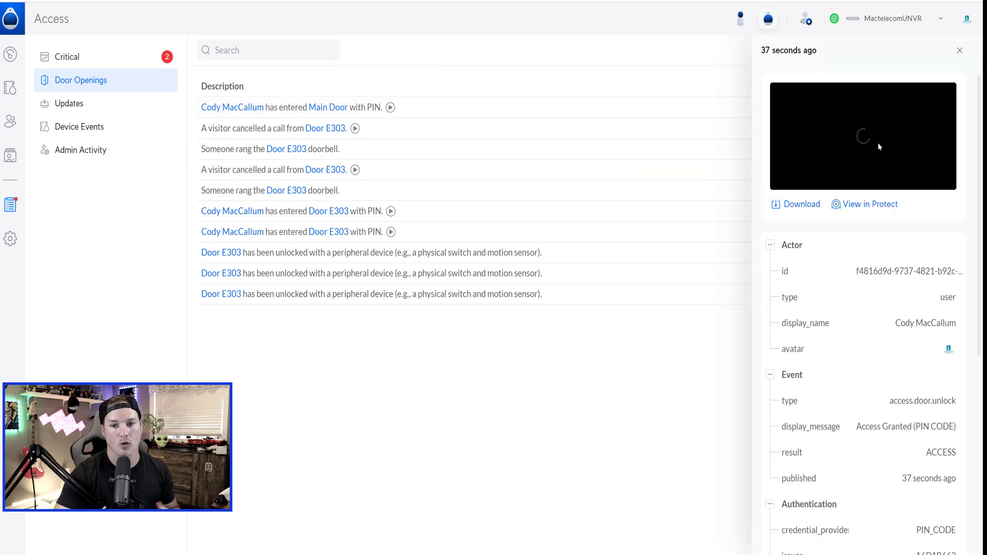
pyautogui.click(914, 169)
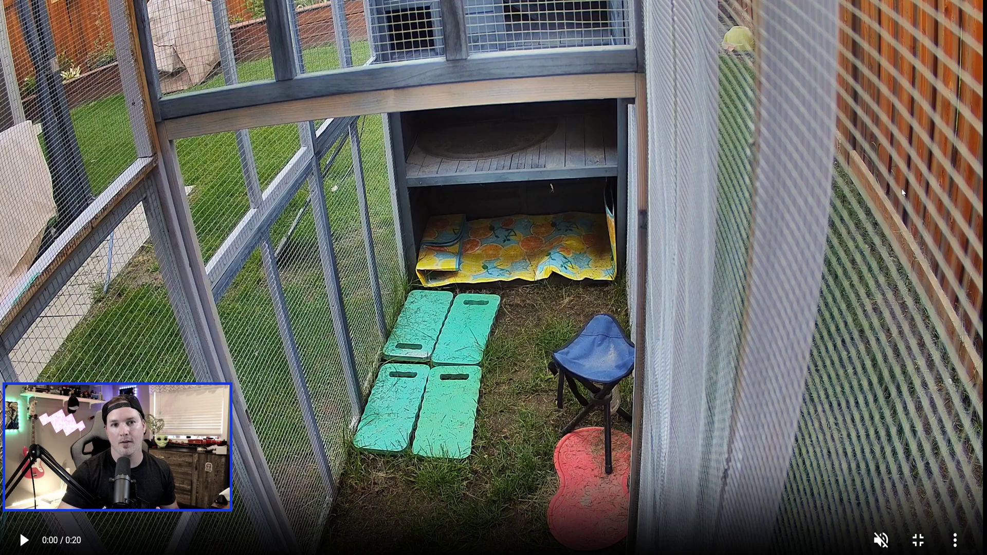